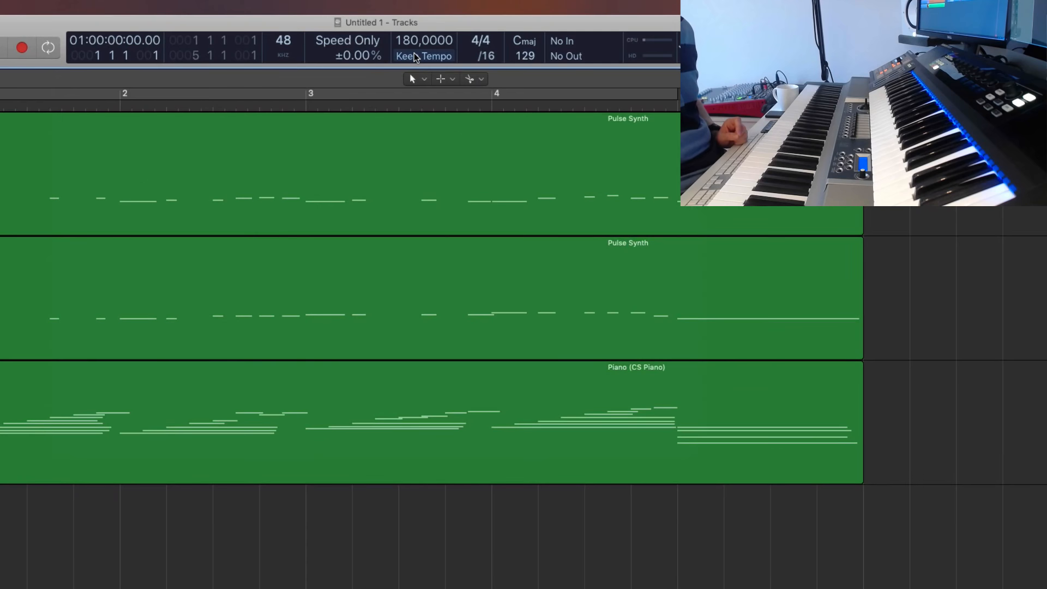
# Review the Varispeed modes, keeping Speed Only, and briefly show and hide the global tracks
pyautogui.click(347, 44)
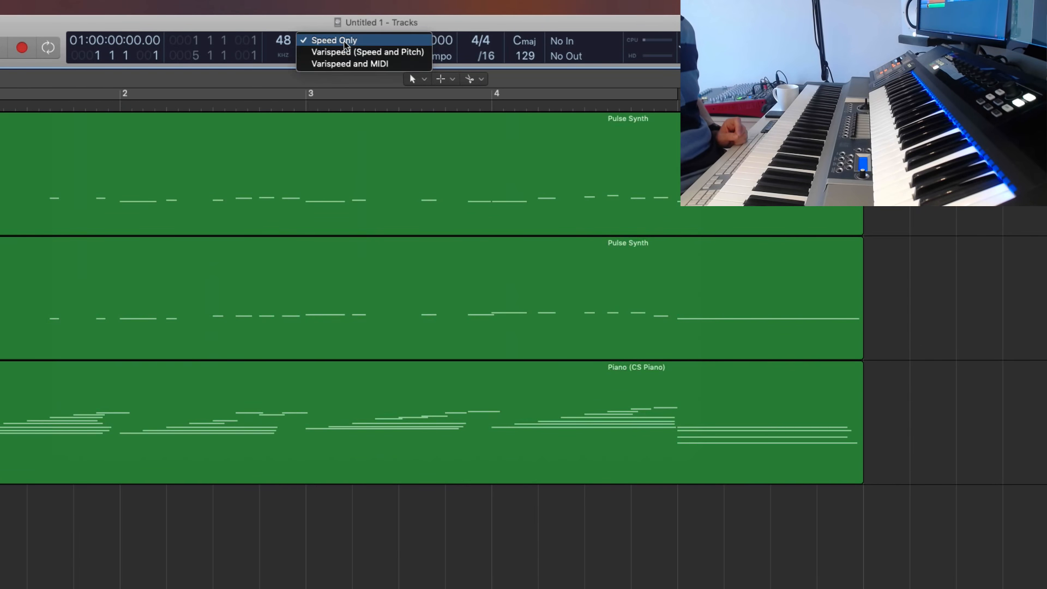
pyautogui.click(345, 44)
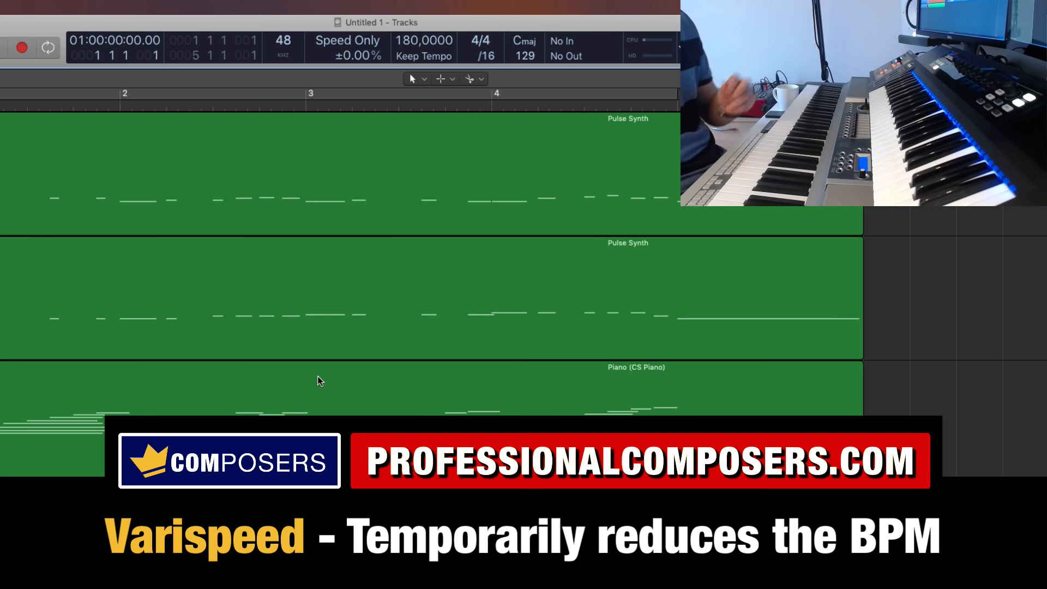
pyautogui.press('g')
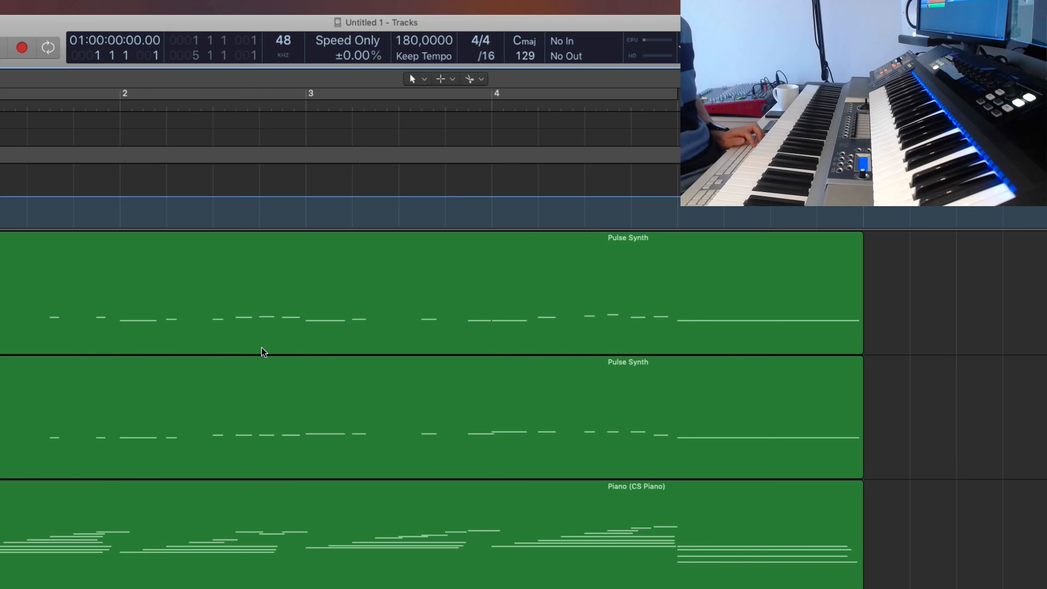
pyautogui.press('g')
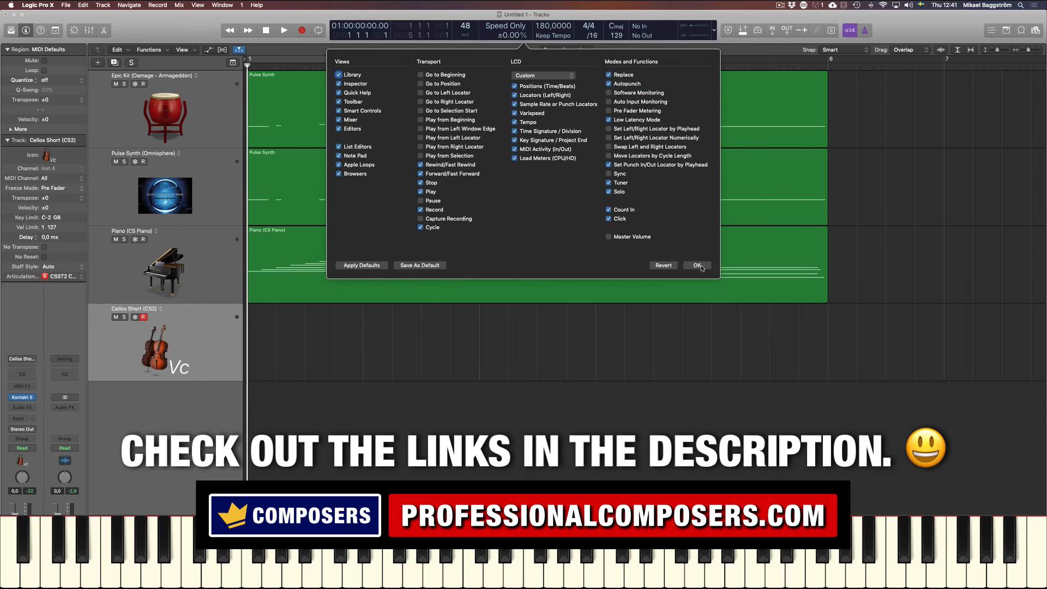
# Confirm the control bar customization, turn on Varispeed and lower its Speed Only value to -50,00%
pyautogui.click(698, 266)
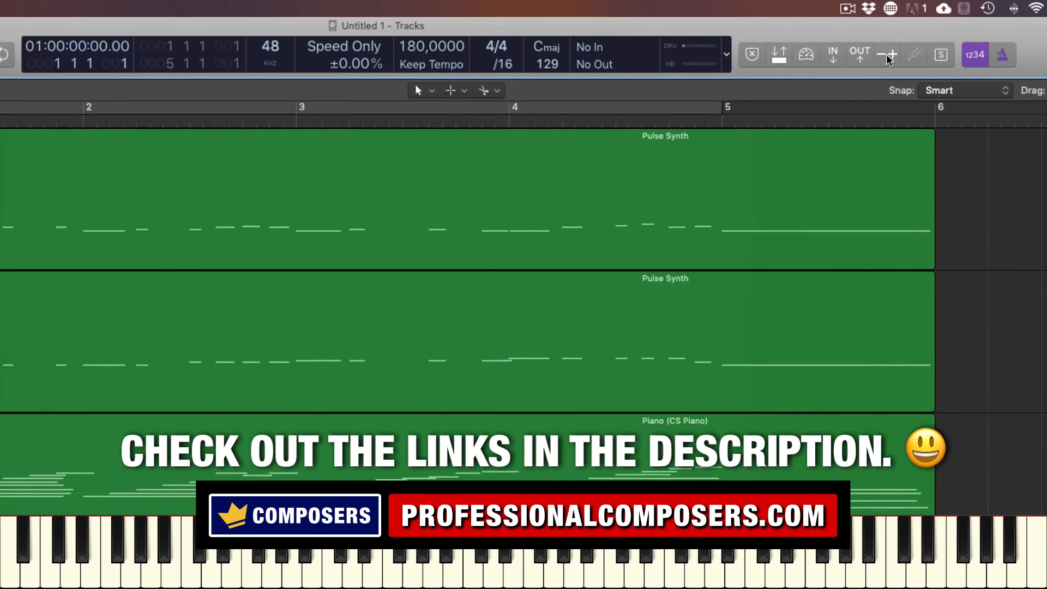
pyautogui.click(888, 56)
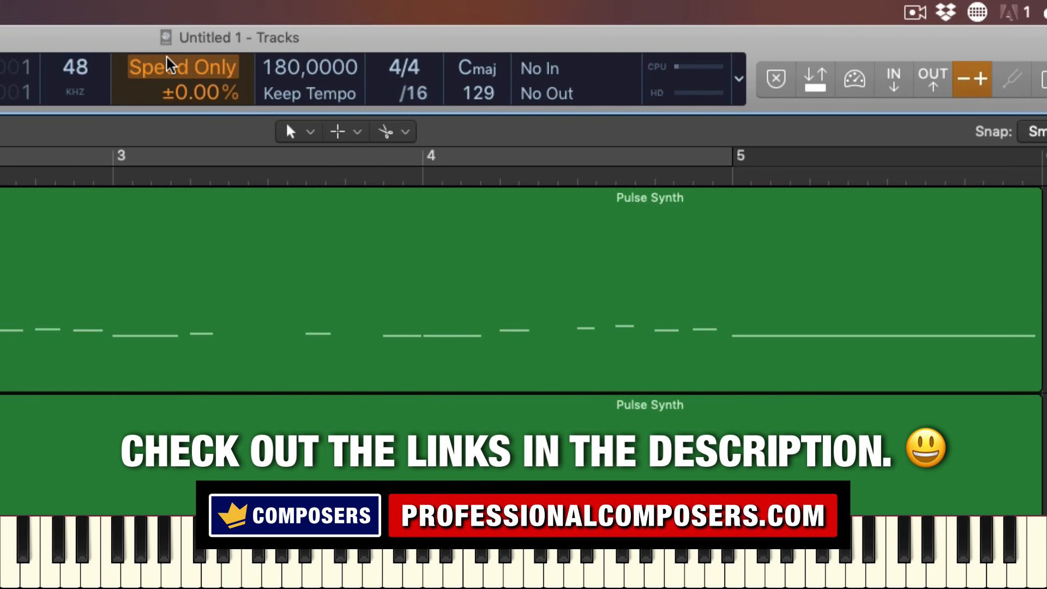
pyautogui.click(207, 109)
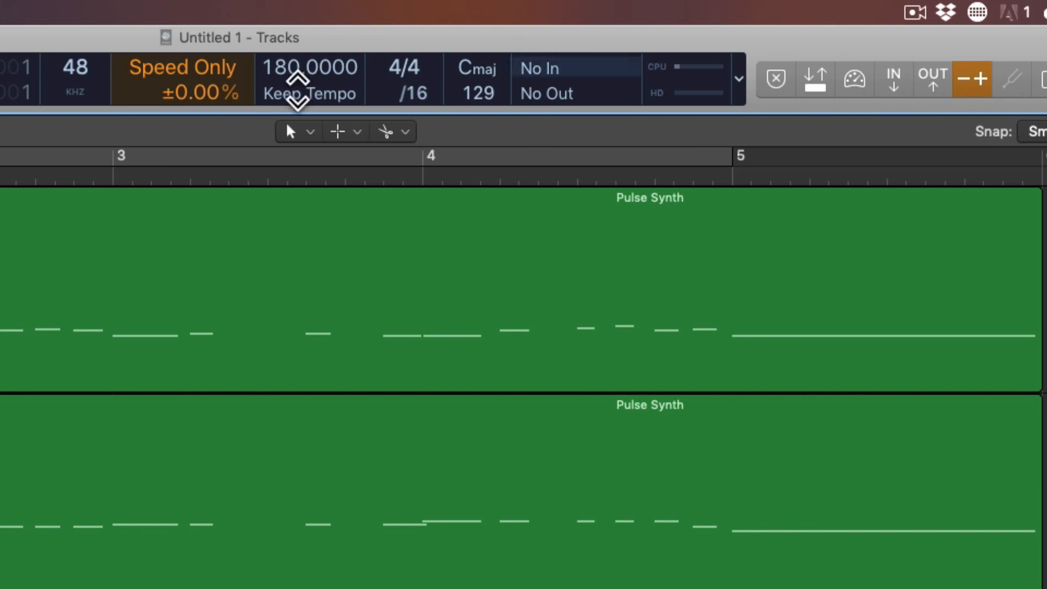
pyautogui.moveTo(203, 112); pyautogui.dragTo(198, 175)
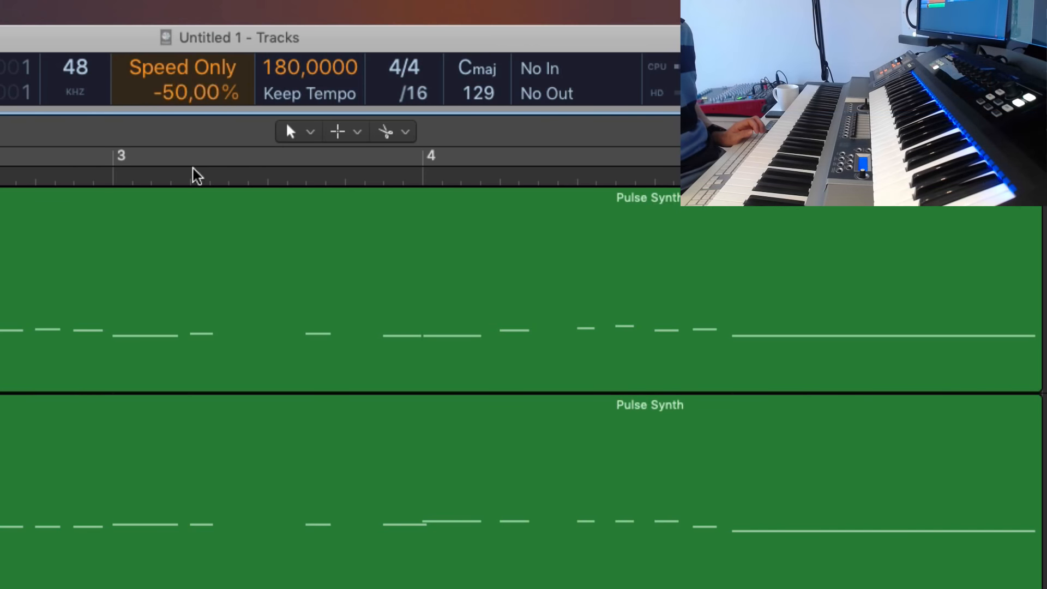
pyautogui.moveTo(183, 93); pyautogui.dragTo(201, 161)
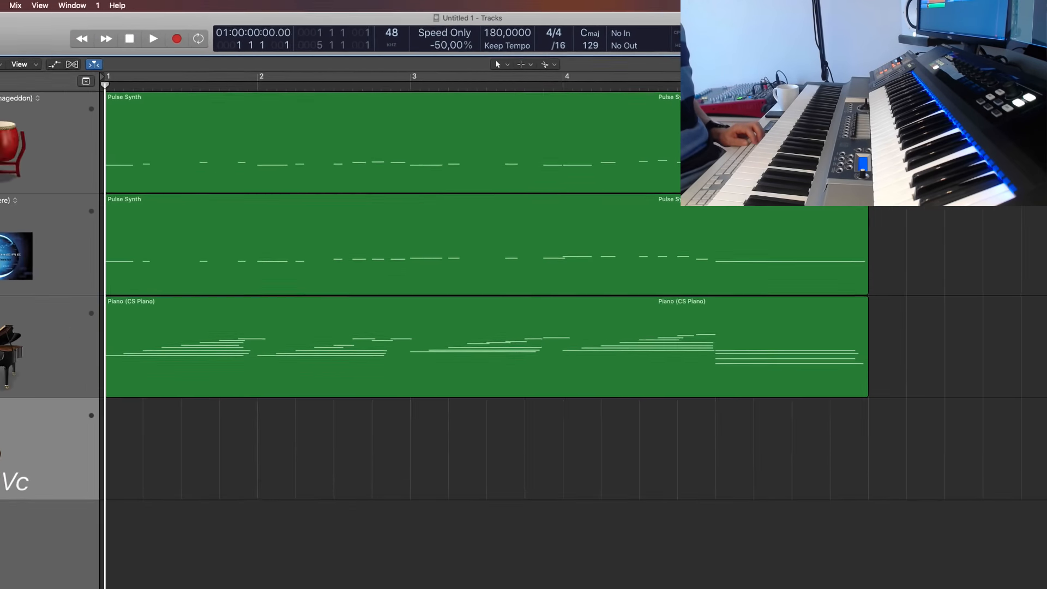
# Play the opening bars with Varispeed off and at -50,00% to compare the two playback speeds
pyautogui.press('space')
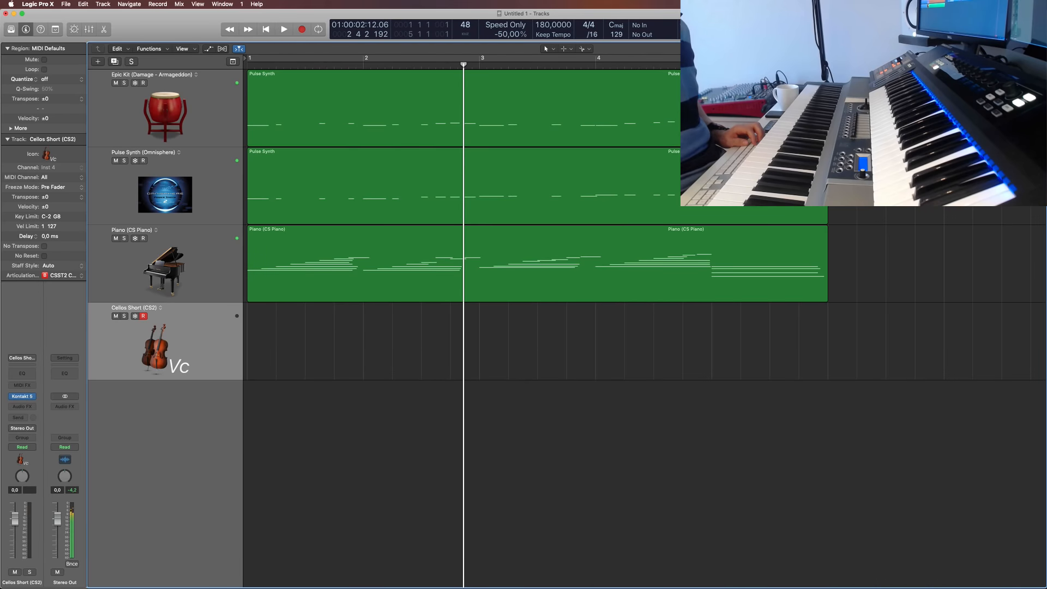
pyautogui.press('space')
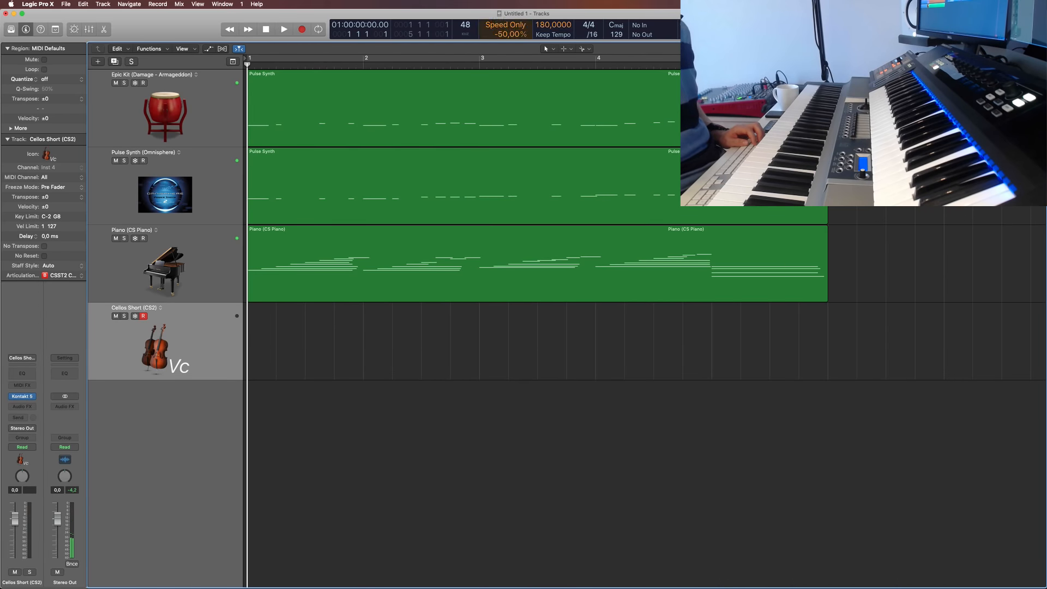
pyautogui.press('space')
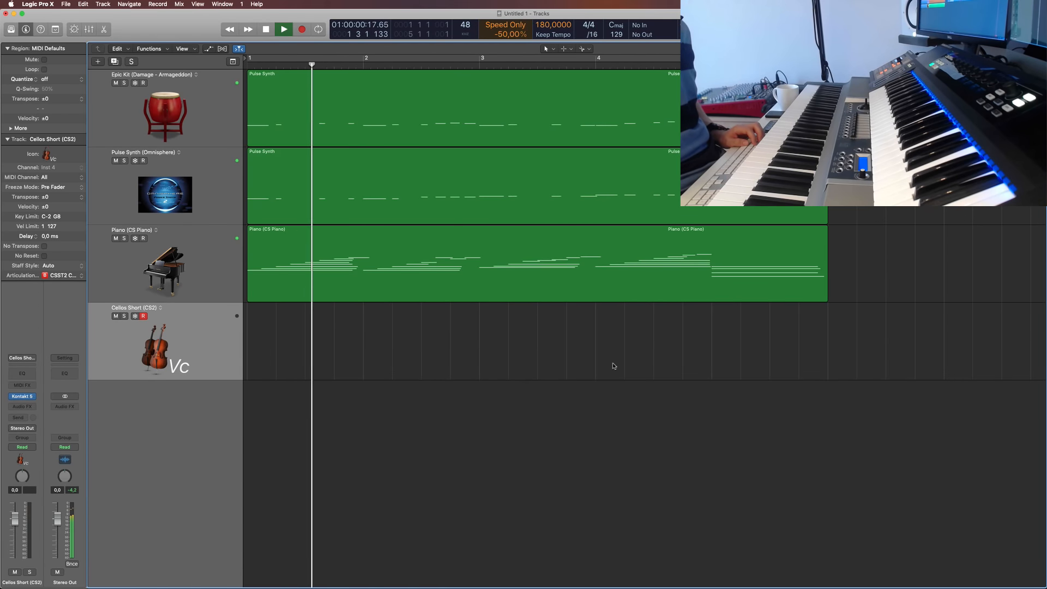
pyautogui.press('space')
# Try to record a cello take on the Cellos Short (CS2) track with Varispeed off, and undo the recording
pyautogui.press('r')
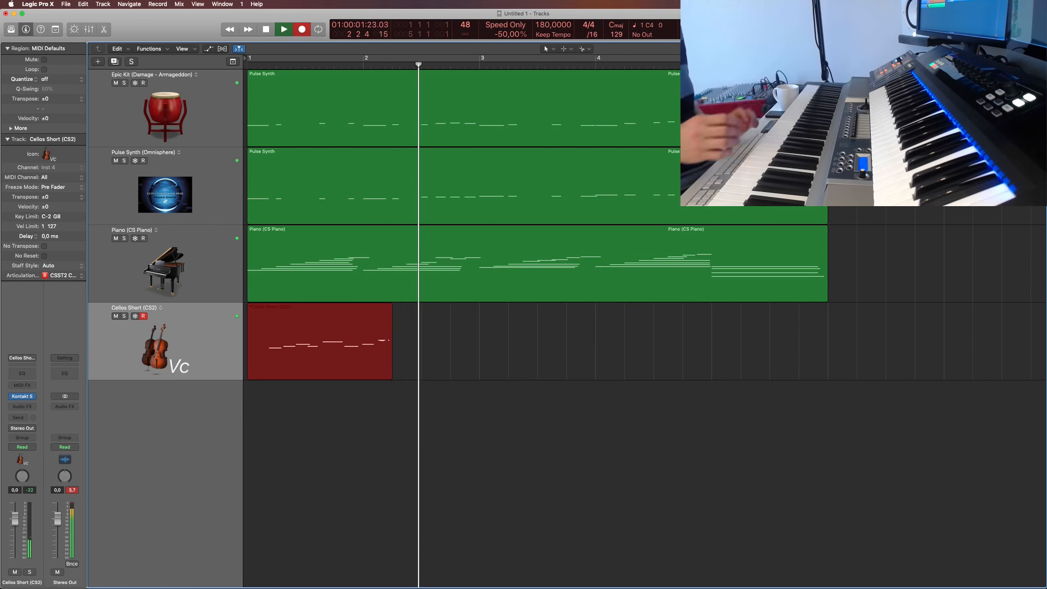
pyautogui.press('space')
pyautogui.press('super+z')
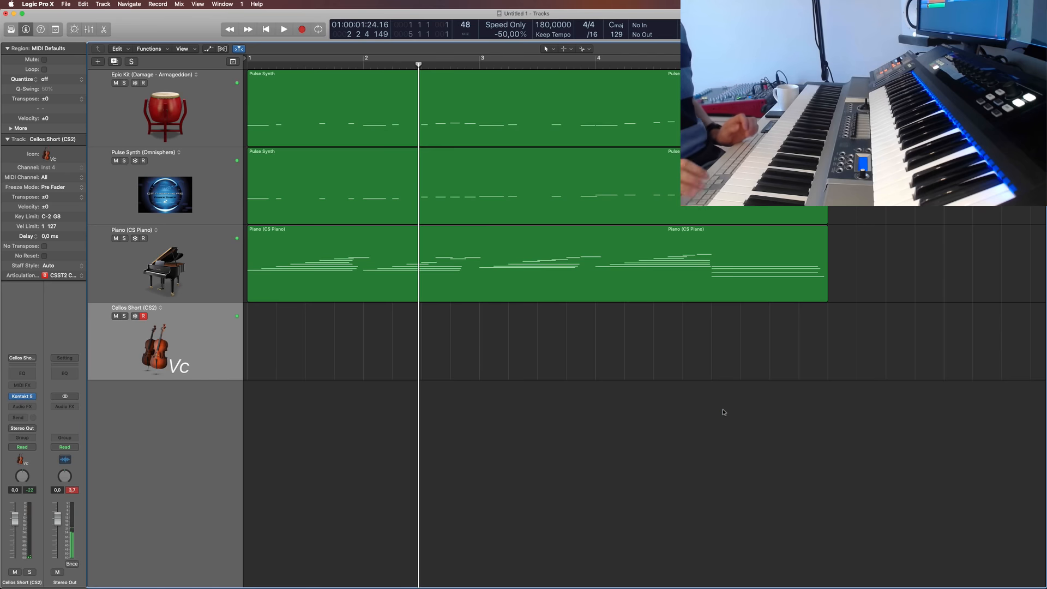
# Record the cello part on the Cellos Short (CS2) track from bar 1 with Varispeed at -50,00%, and deselect the region
pyautogui.press('Return')
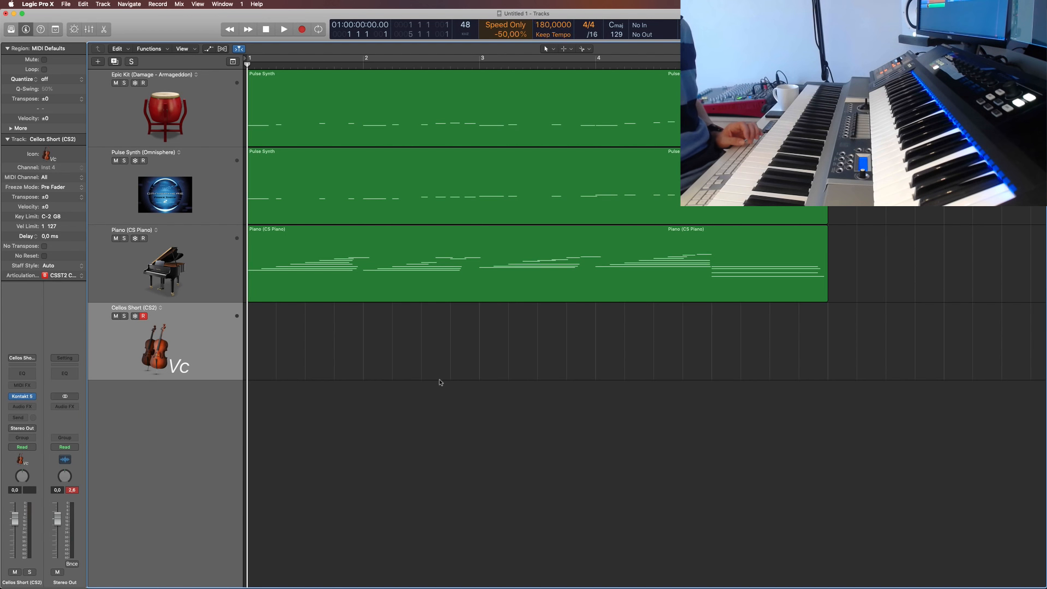
pyautogui.press('r')
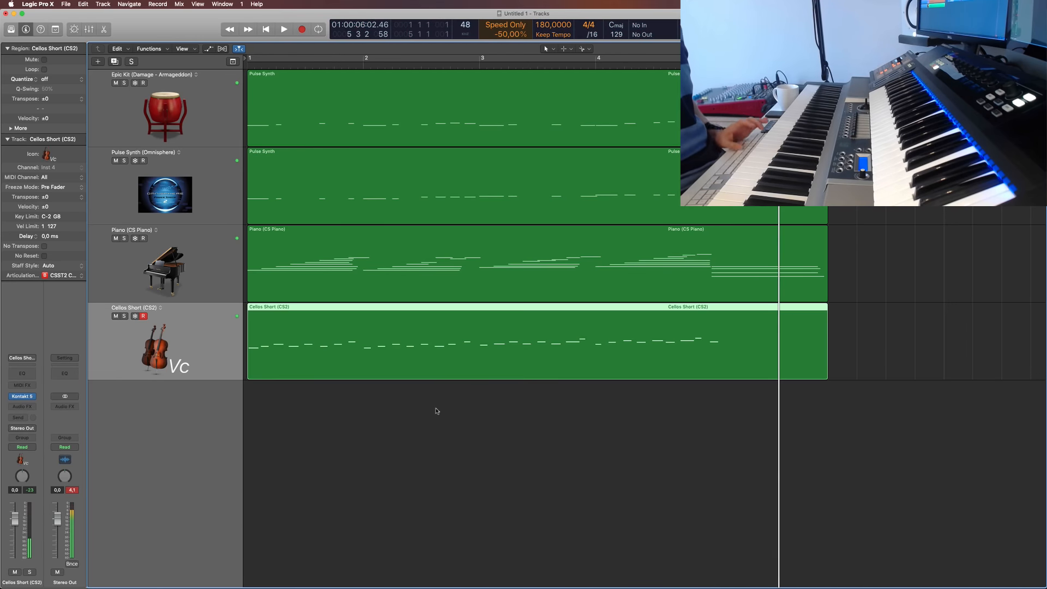
pyautogui.press('space')
pyautogui.press(',')
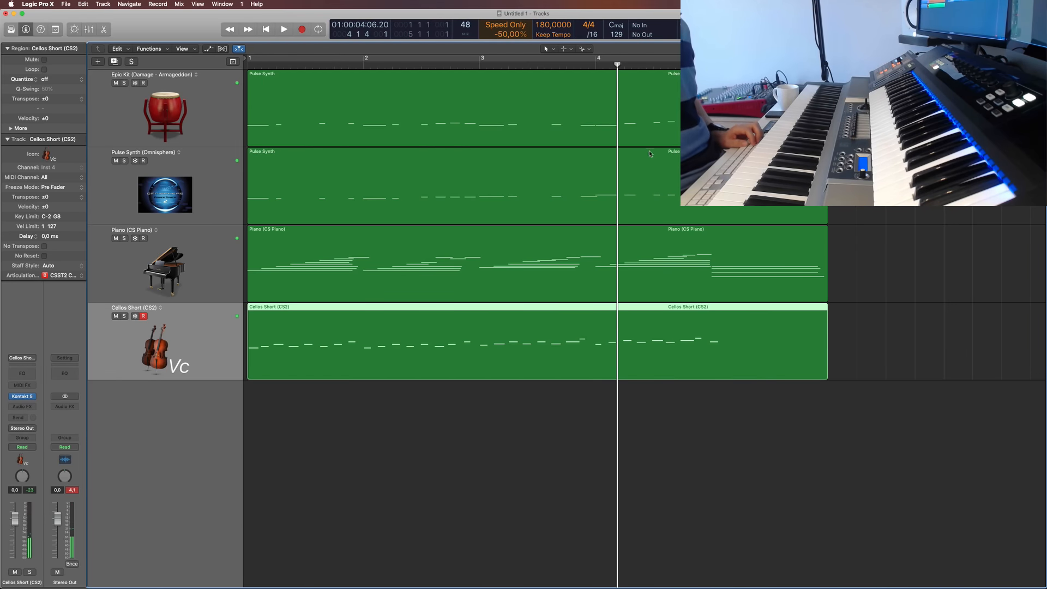
pyautogui.click(988, 320)
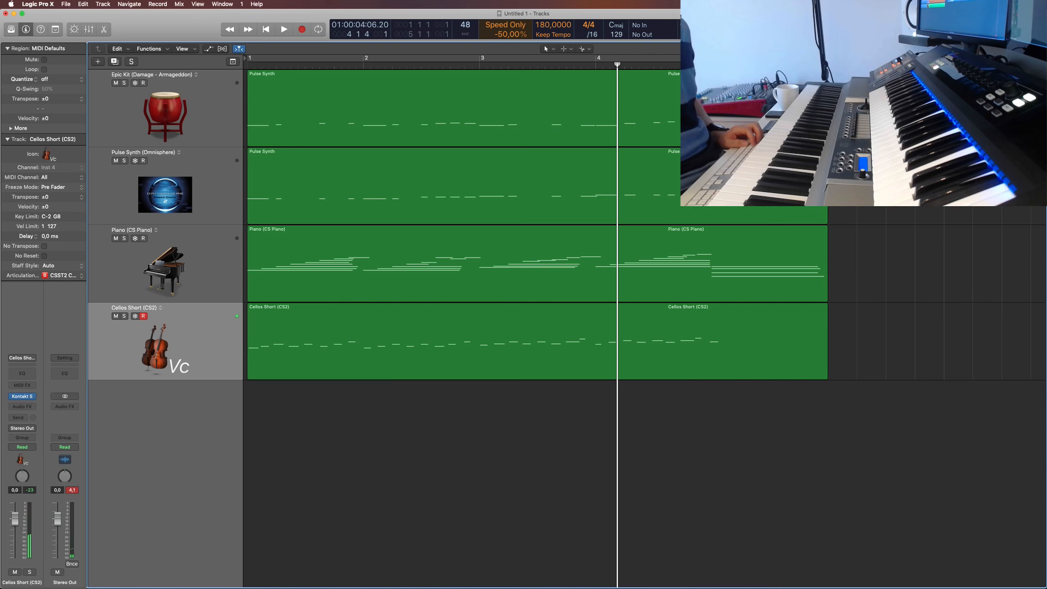
# Play the whole arrangement from bar 1 with Varispeed off to hear the recorded cello part at full speed
pyautogui.press('Return')
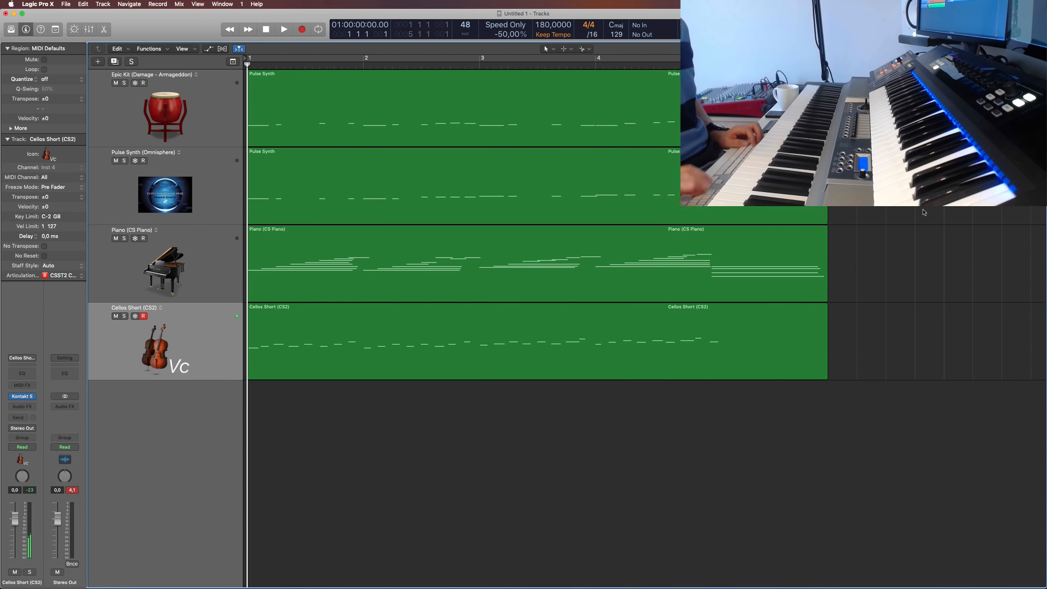
pyautogui.click(463, 360)
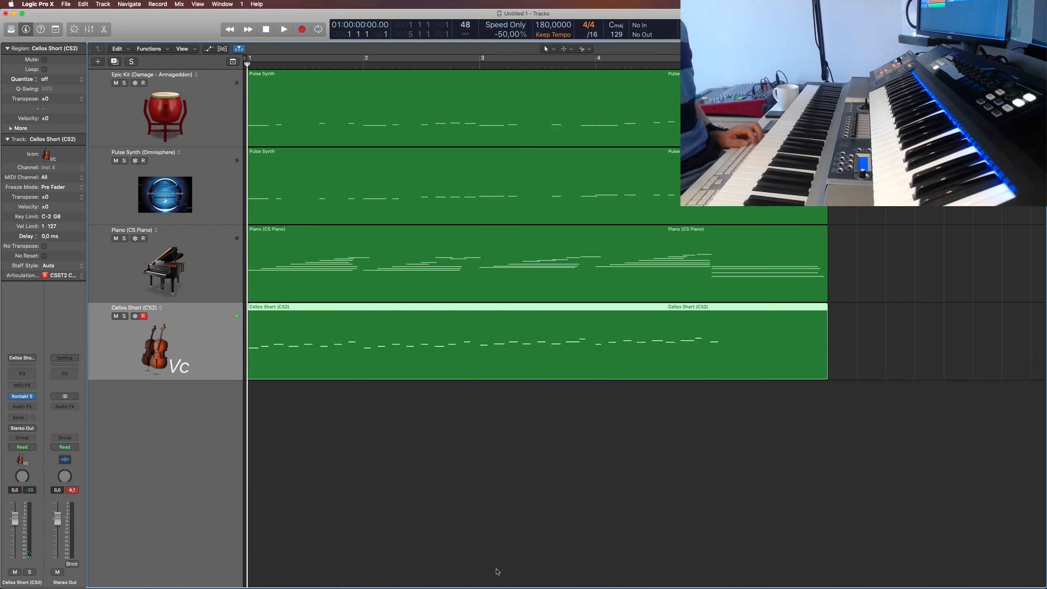
pyautogui.click(520, 502)
pyautogui.click(340, 368)
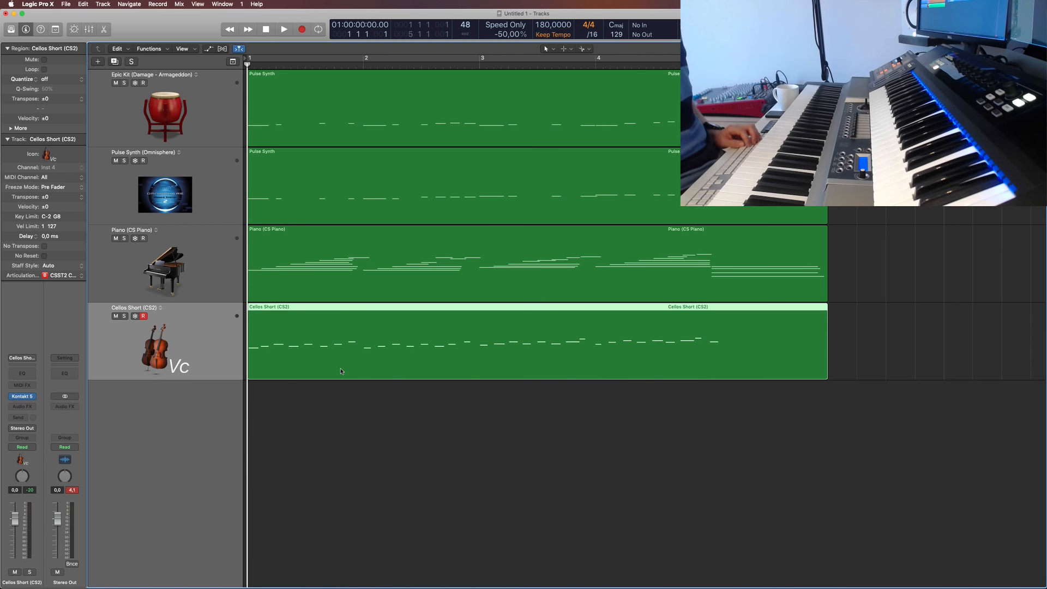
pyautogui.press('space')
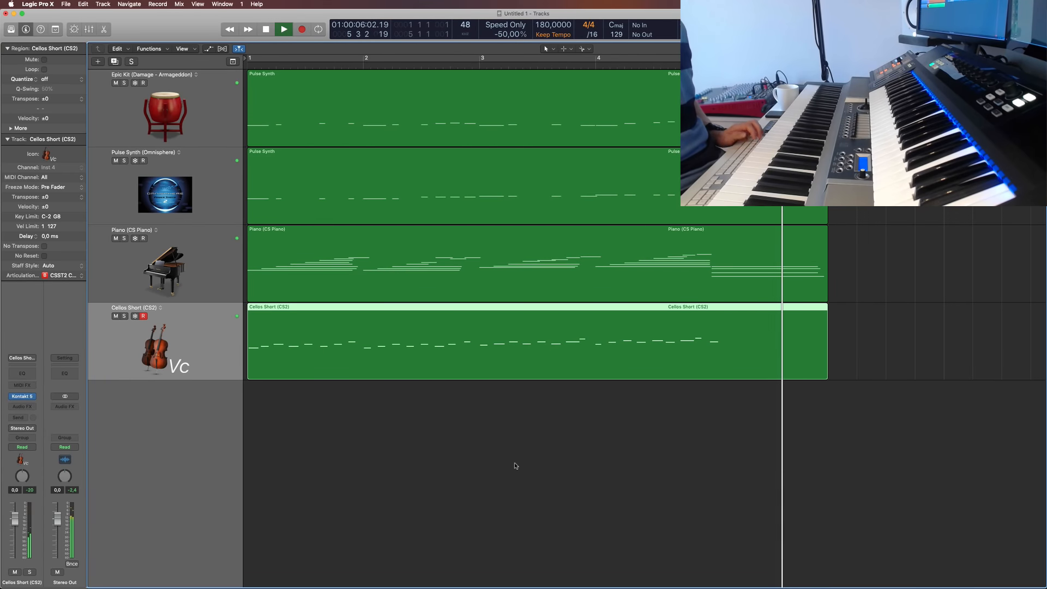
pyautogui.press('space')
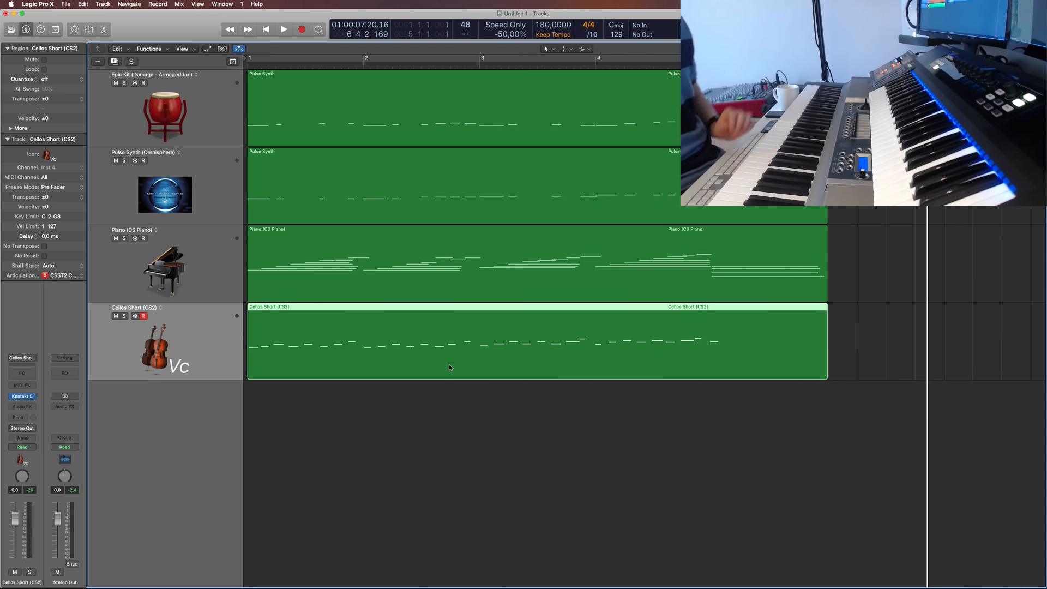
# Examine the recorded cello notes in the Piano Roll, close it and deselect the region
pyautogui.press('p')
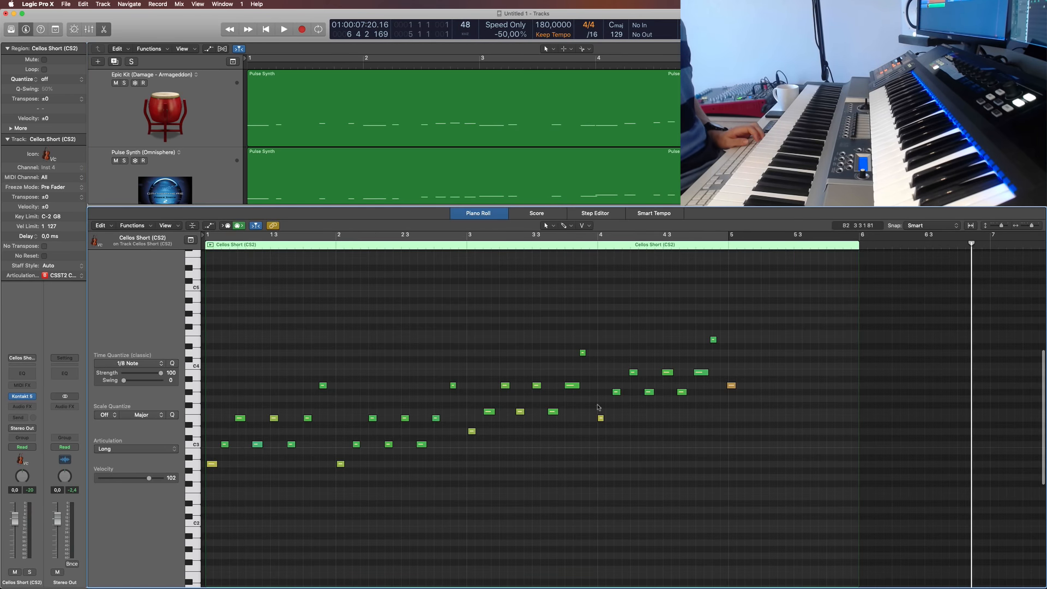
pyautogui.press('p')
pyautogui.click(463, 418)
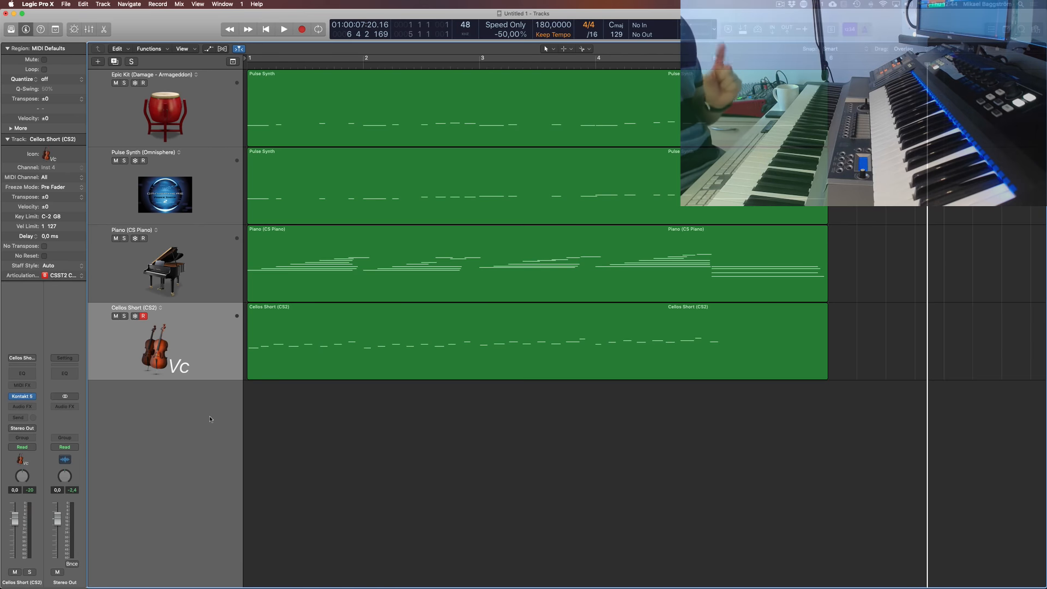
# Check the Varispeed option in the LCD section of the control bar customization settings and confirm them
pyautogui.rightClick(188, 31)
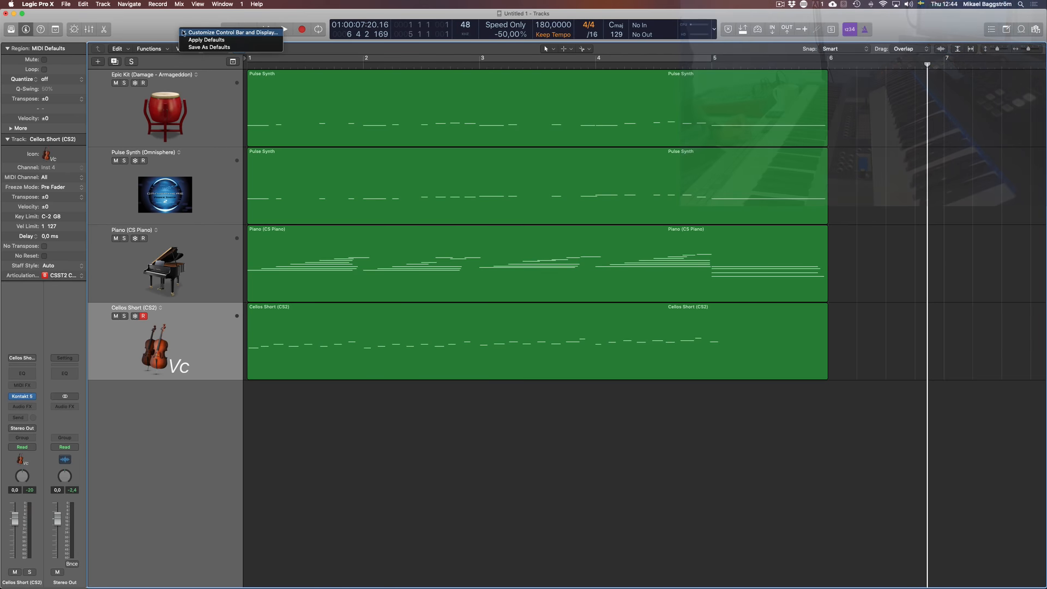
pyautogui.click(190, 33)
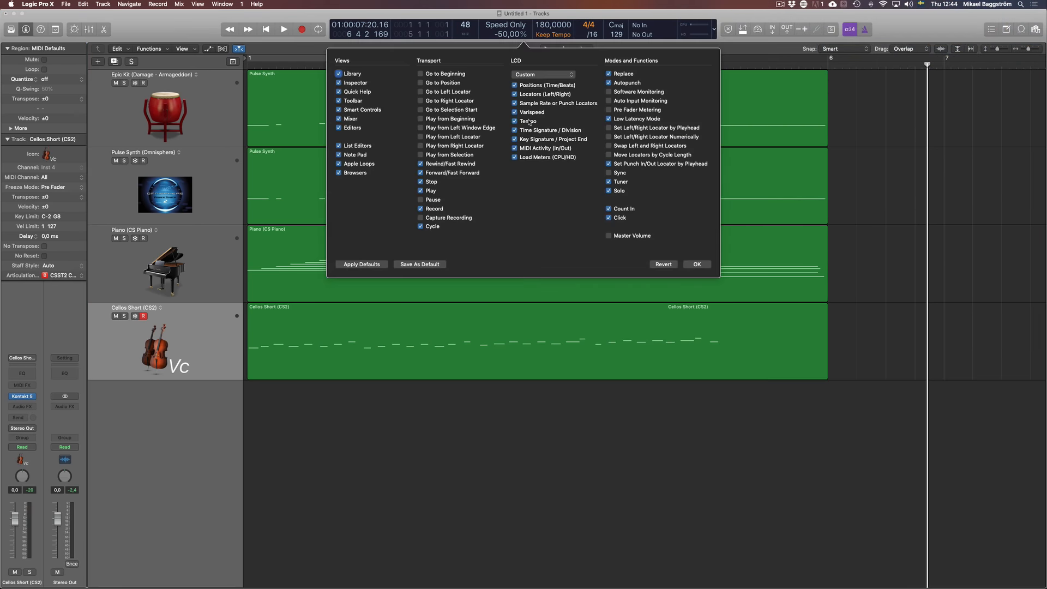
pyautogui.click(697, 264)
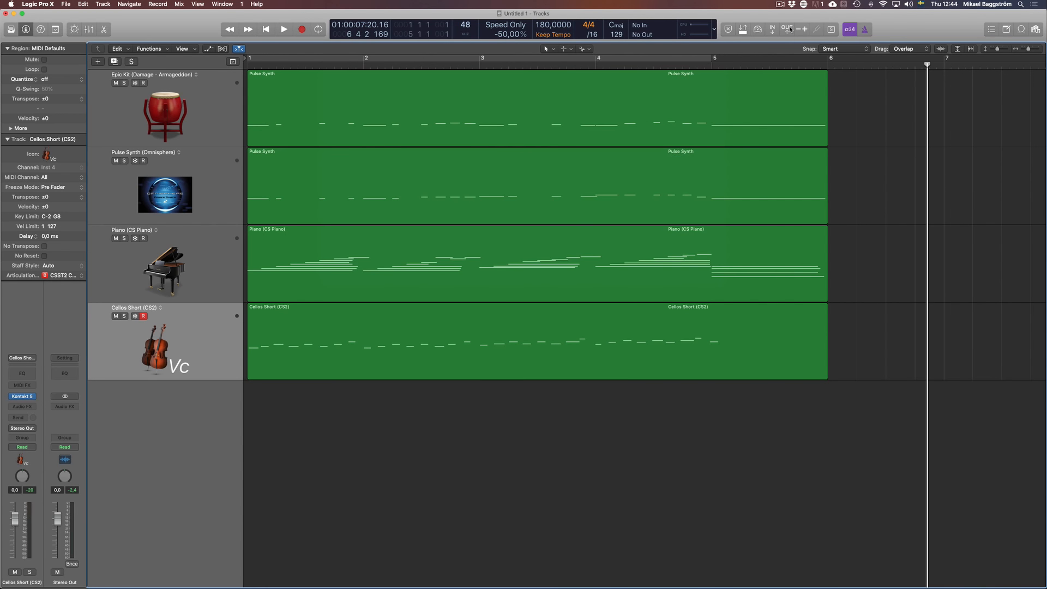
# Turn Varispeed back on and keep its mode set to Speed Only
pyautogui.click(804, 34)
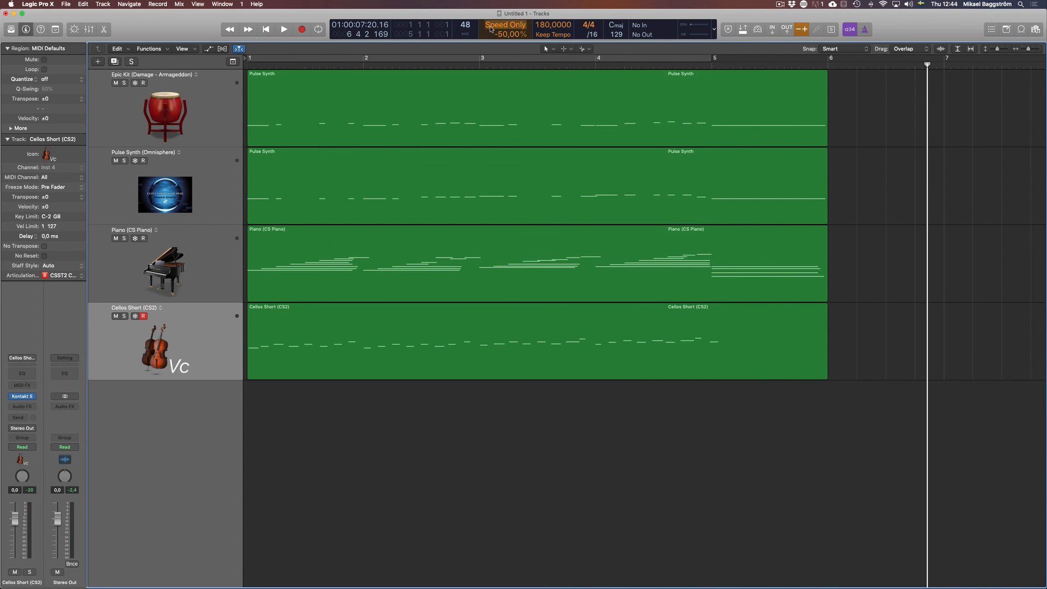
pyautogui.click(509, 30)
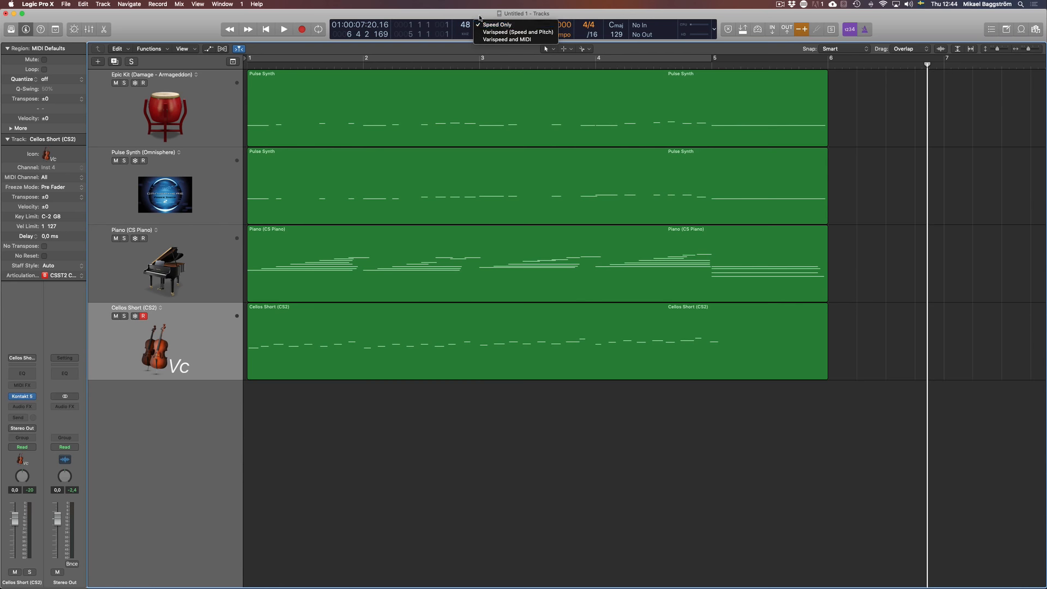
pyautogui.click(503, 25)
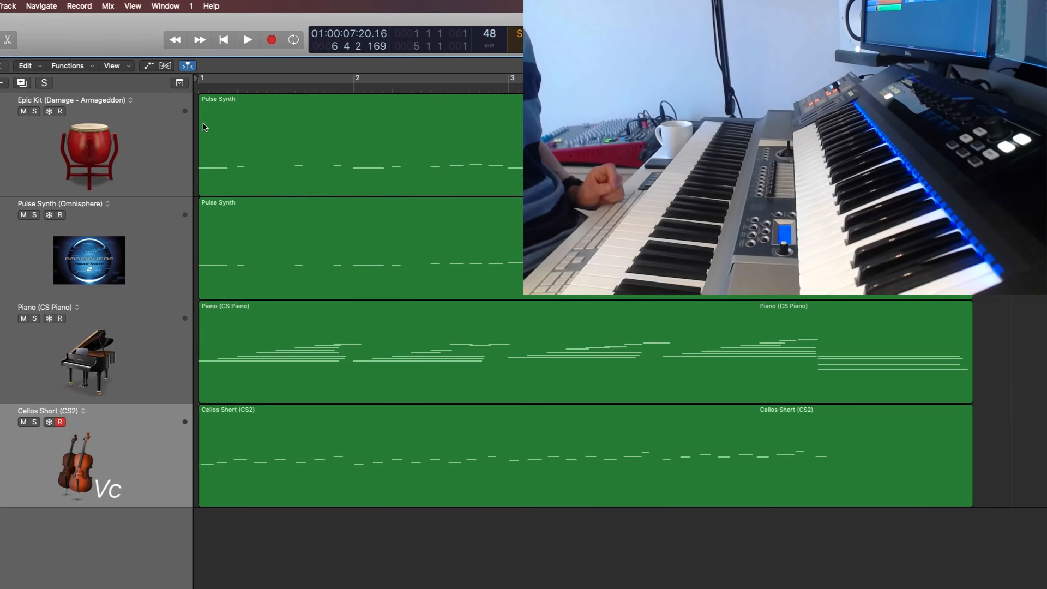
# Move the playhead to bar 1 and play the opening with Varispeed on and off to compare the speeds
pyautogui.moveTo(220, 89); pyautogui.dragTo(198, 88)
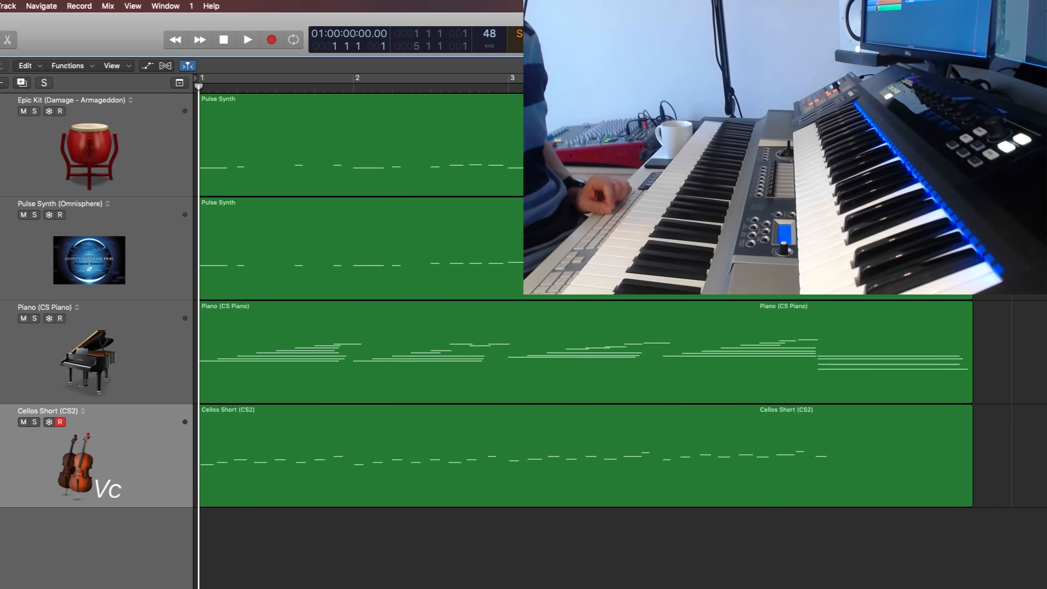
pyautogui.press('space')
pyautogui.press('Return')
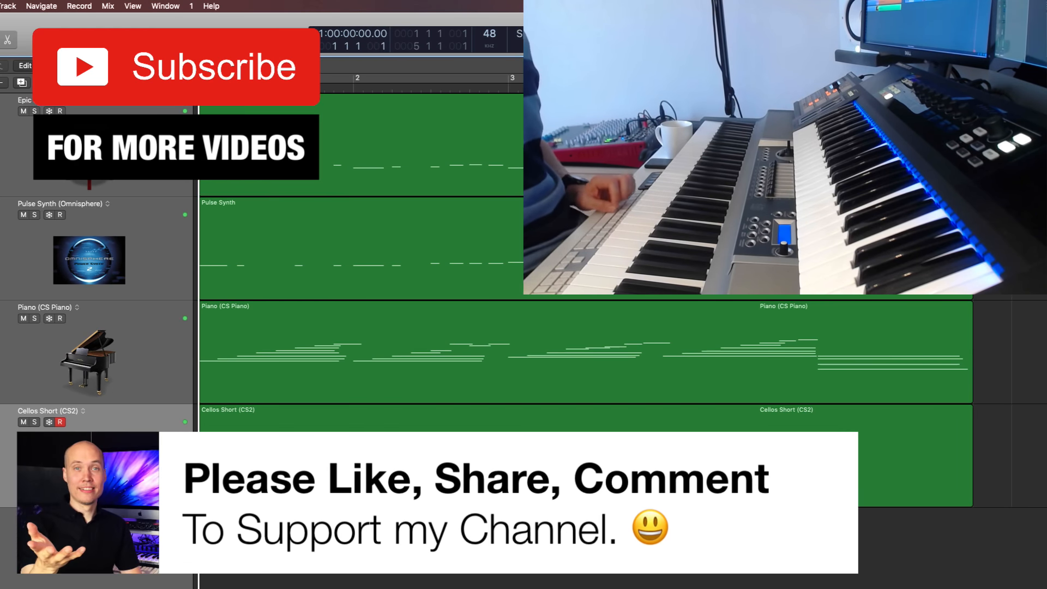
pyautogui.press('space')
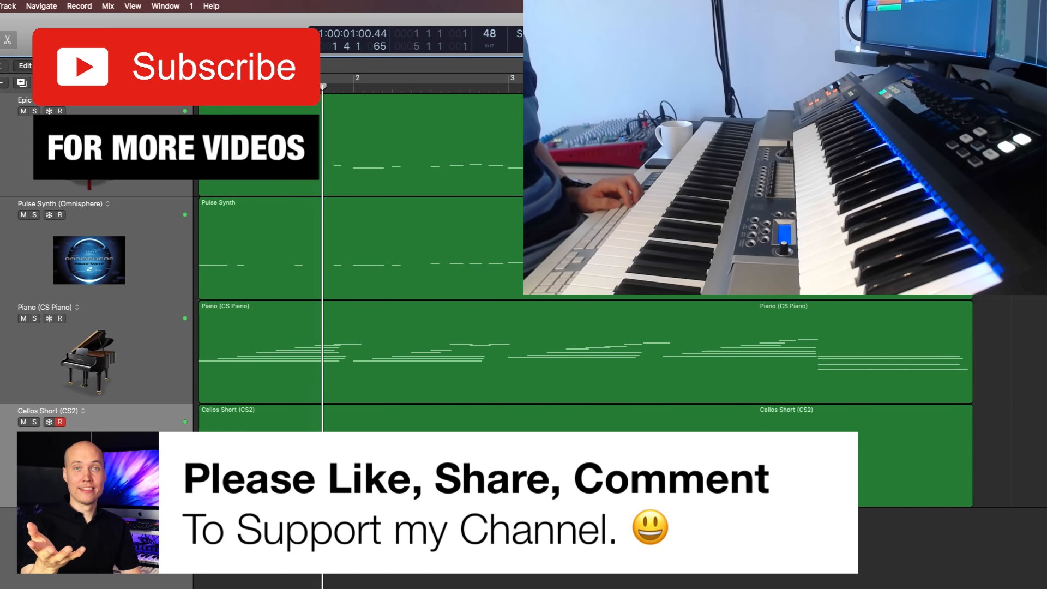
pyautogui.press('space')
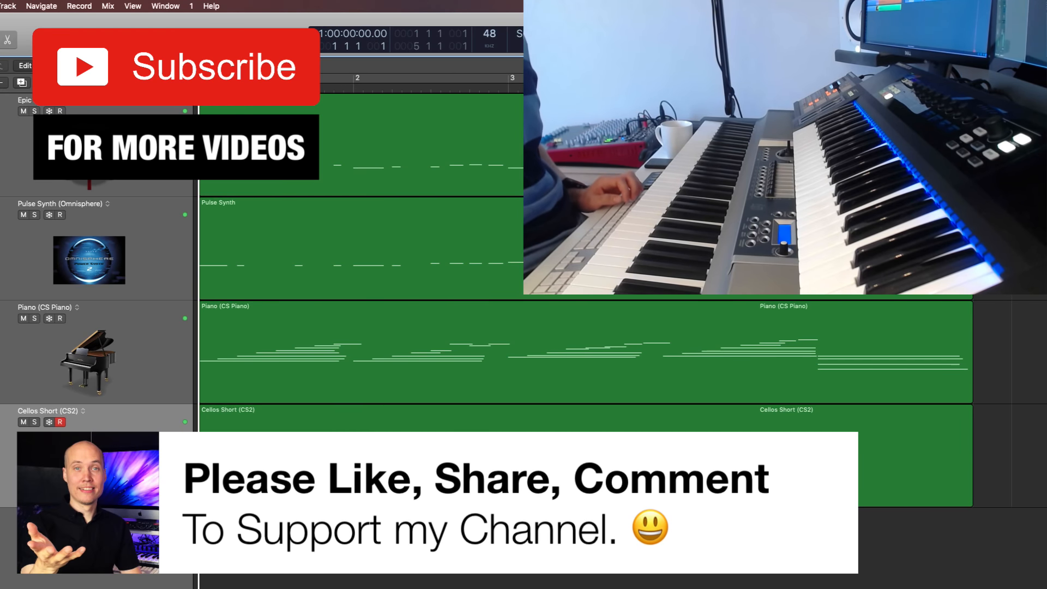